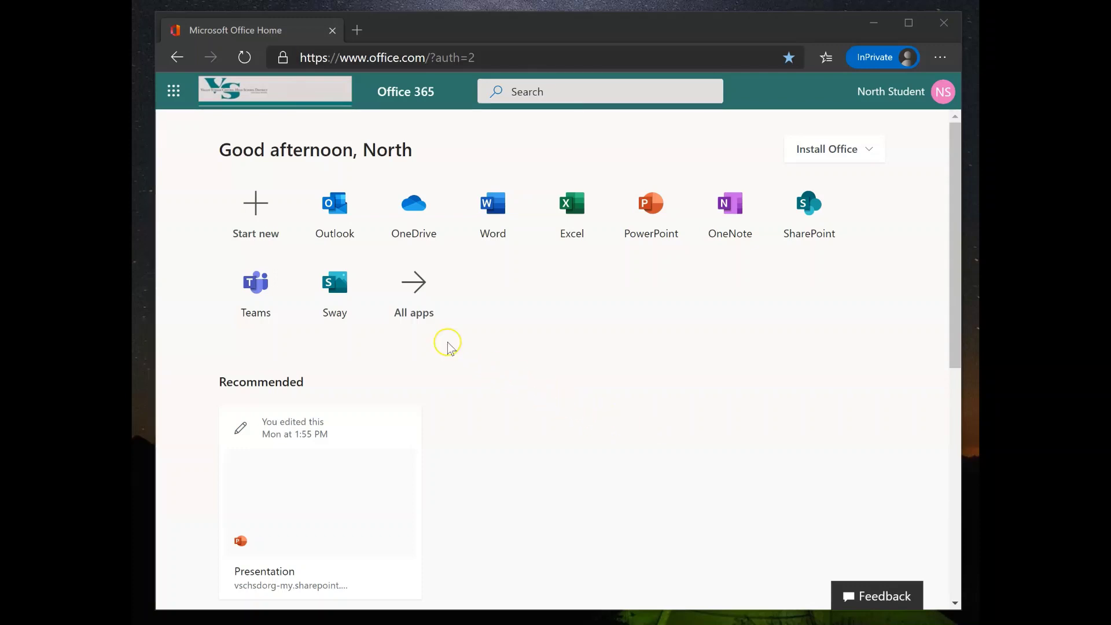
# Launch Teams from Office home and enter the English class team's General channel.
pyautogui.click(254, 300)
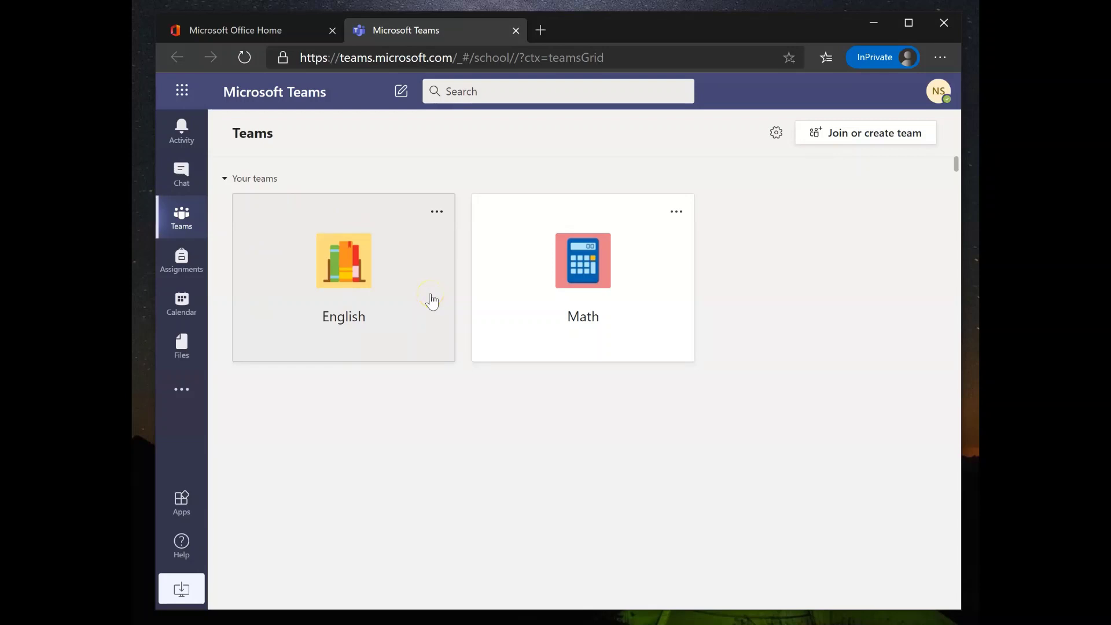
pyautogui.click(431, 301)
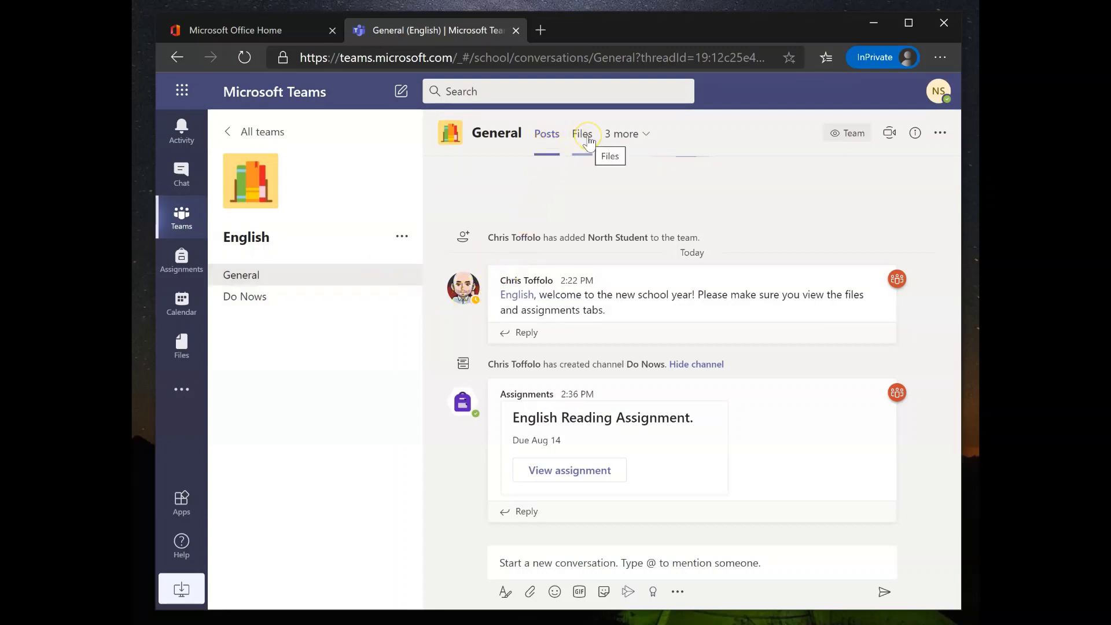
# Show the General channel's shared files list (class materials, rubric, handbook, vocab).
pyautogui.click(587, 139)
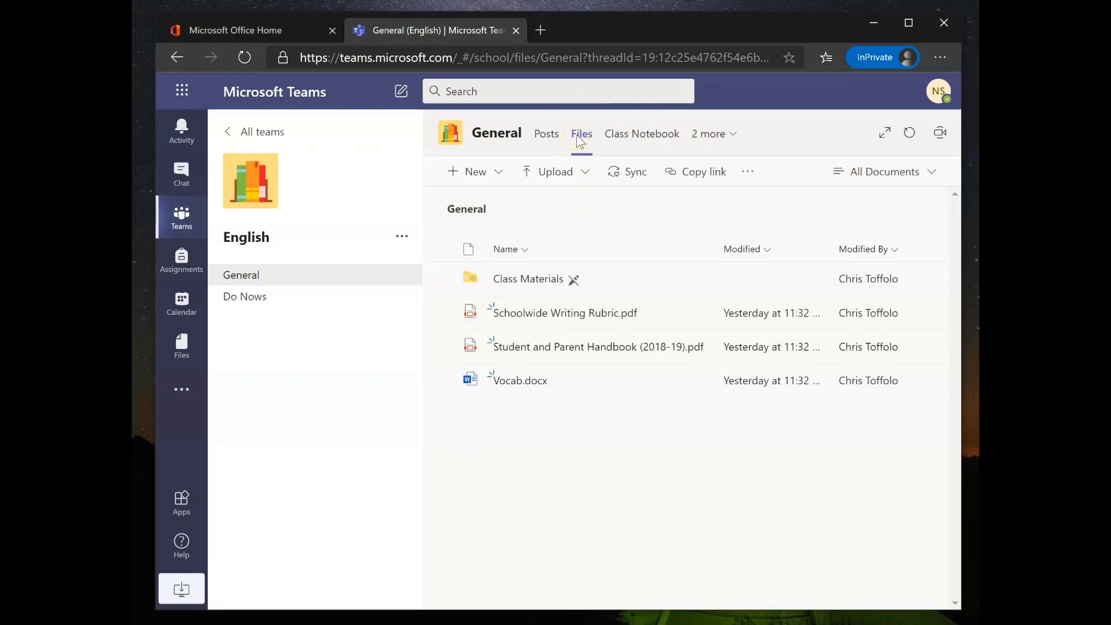
pyautogui.click(582, 139)
# View the Student and Parent Handbook (2018-19) PDF in the file viewer.
pyautogui.click(527, 347)
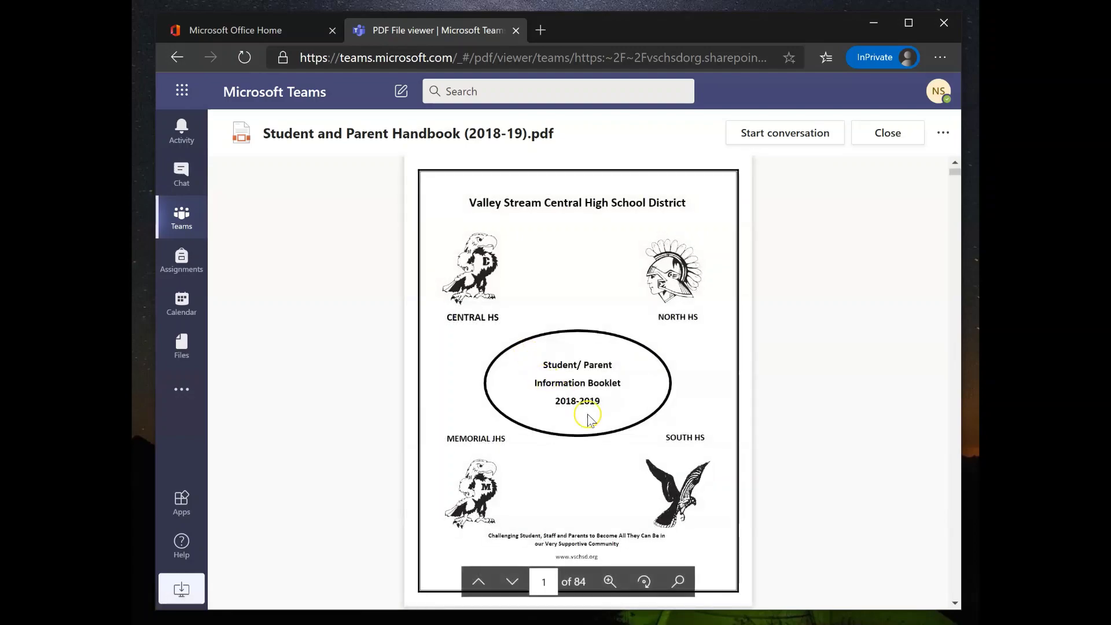
pyautogui.scroll(-2, 628, 367)
pyautogui.scroll(-2, 626, 378)
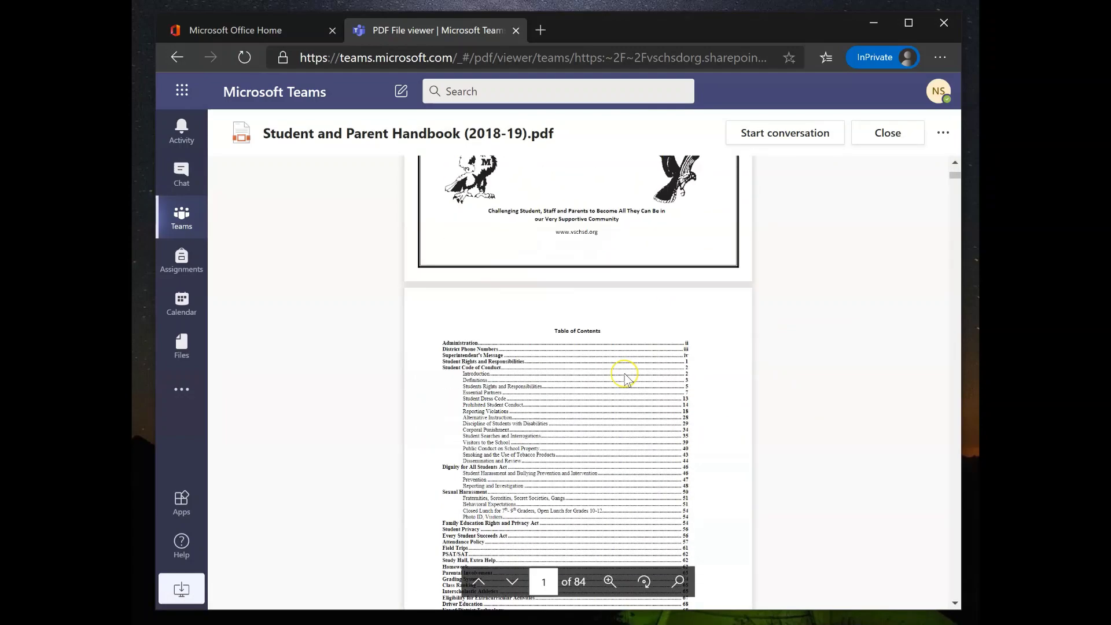
pyautogui.scroll(-3, 625, 377)
pyautogui.scroll(-3, 626, 378)
pyautogui.scroll(-2, 626, 380)
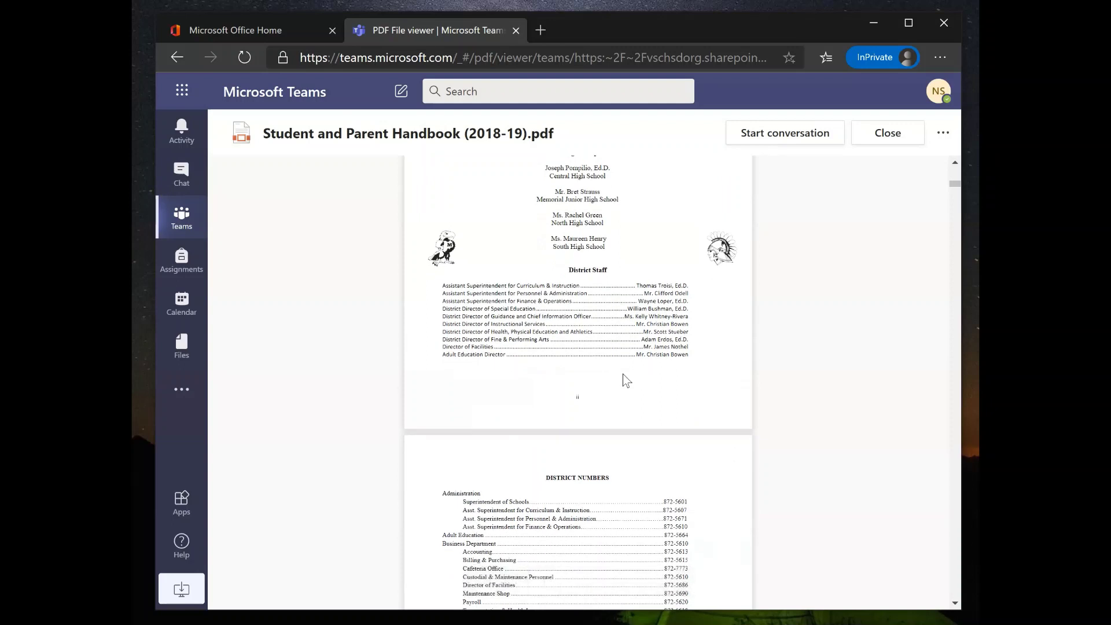
pyautogui.click(887, 141)
# Leave the handbook and enter the Class Materials folder.
pyautogui.click(884, 142)
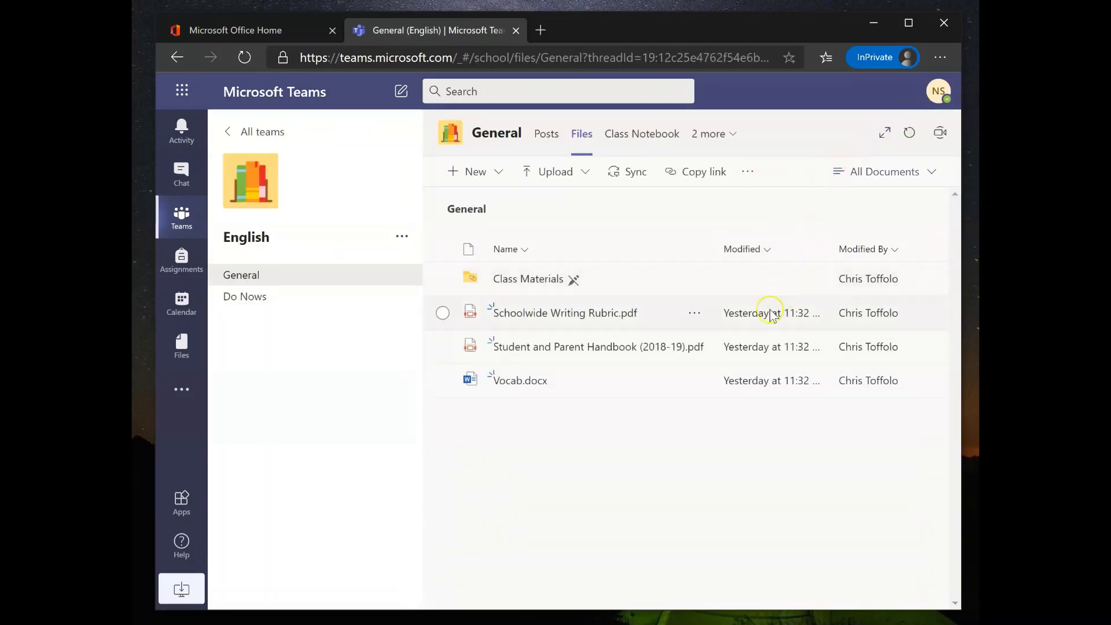
pyautogui.moveTo(529, 279)
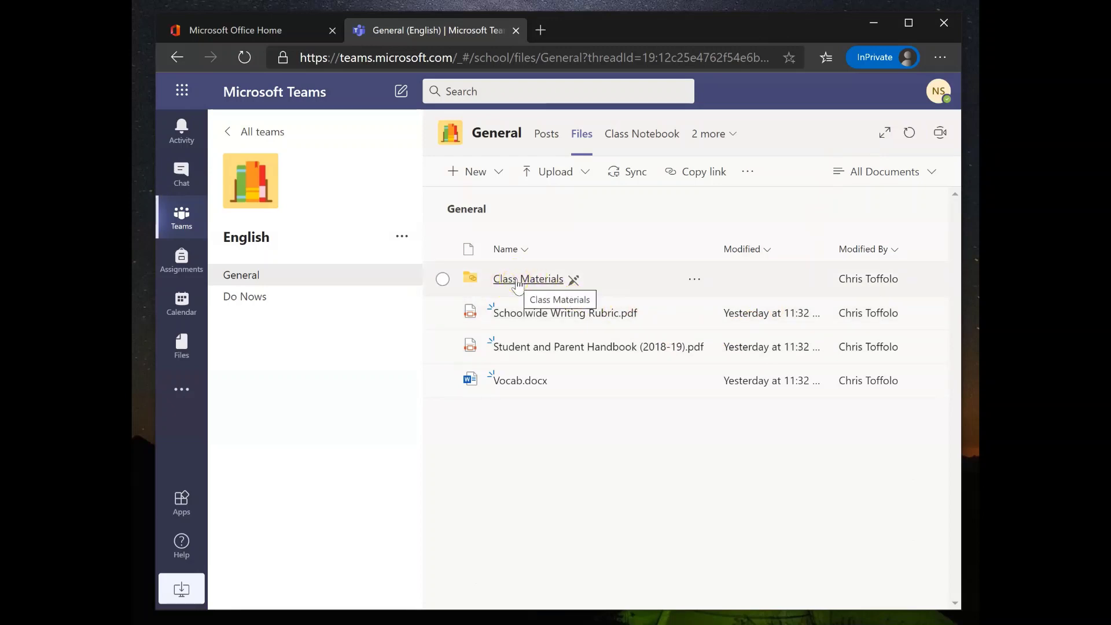
pyautogui.click(518, 282)
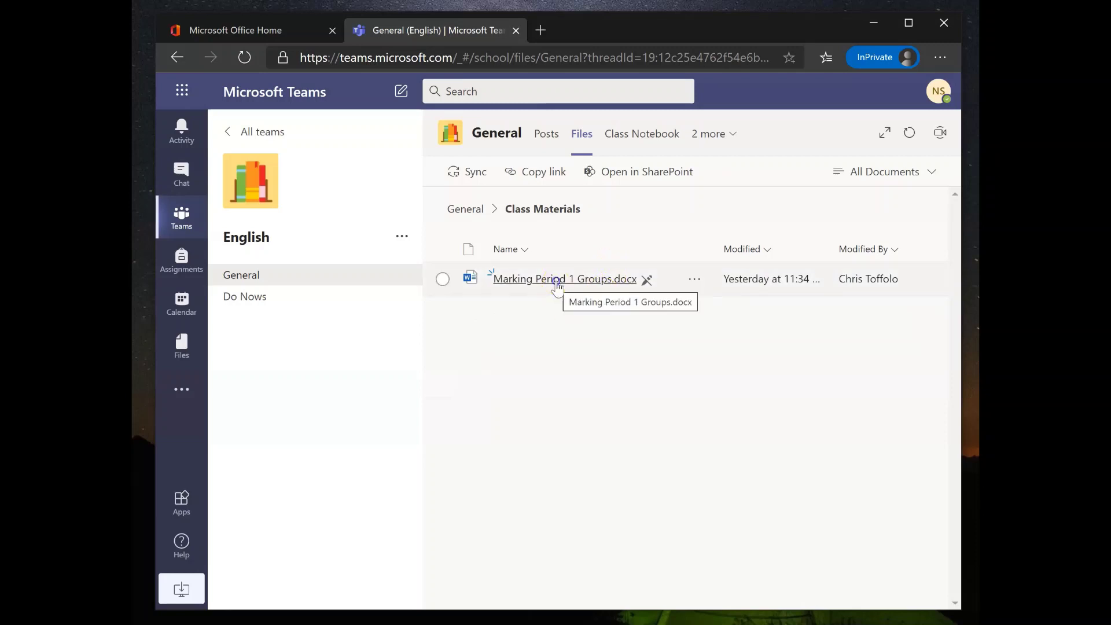
# View the Marking Period 1 Groups document with its six-group table, then close it.
pyautogui.click(556, 282)
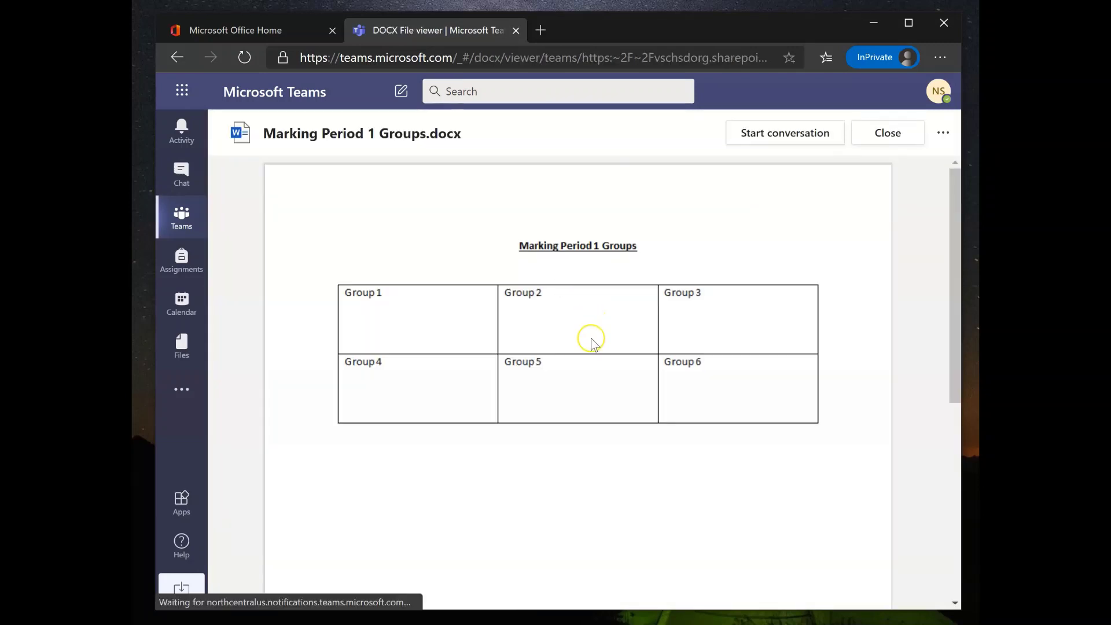
pyautogui.click(572, 370)
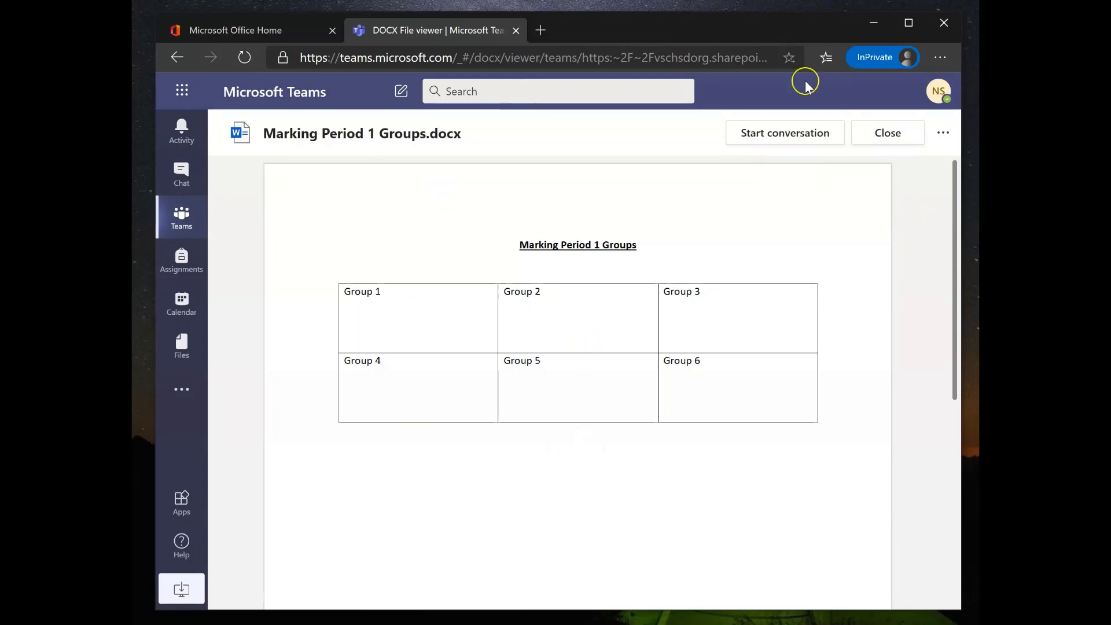
pyautogui.click(885, 135)
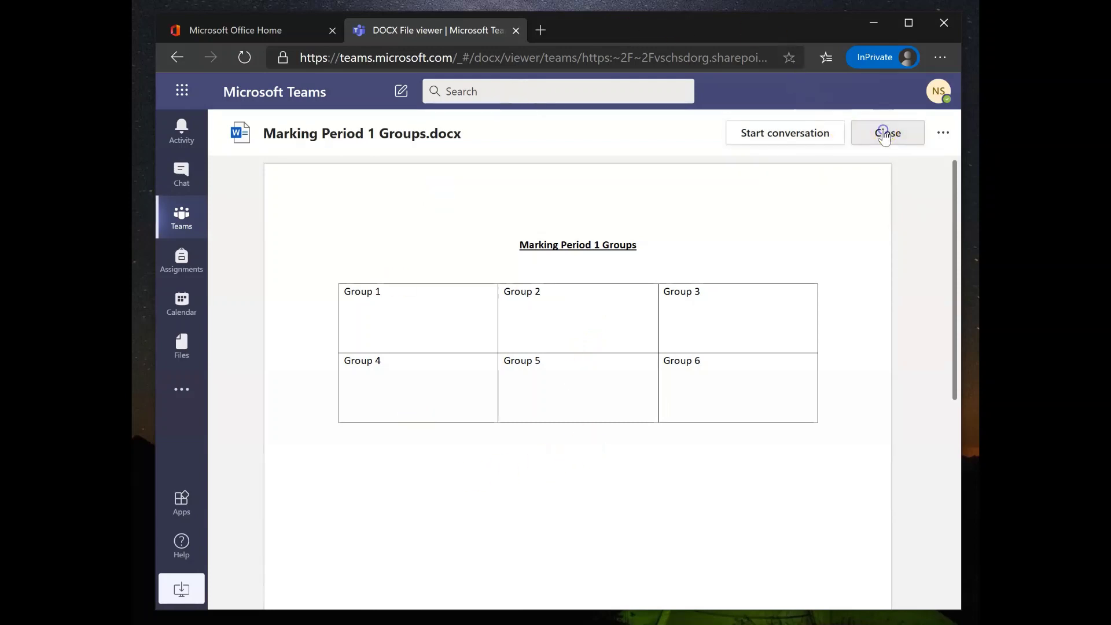